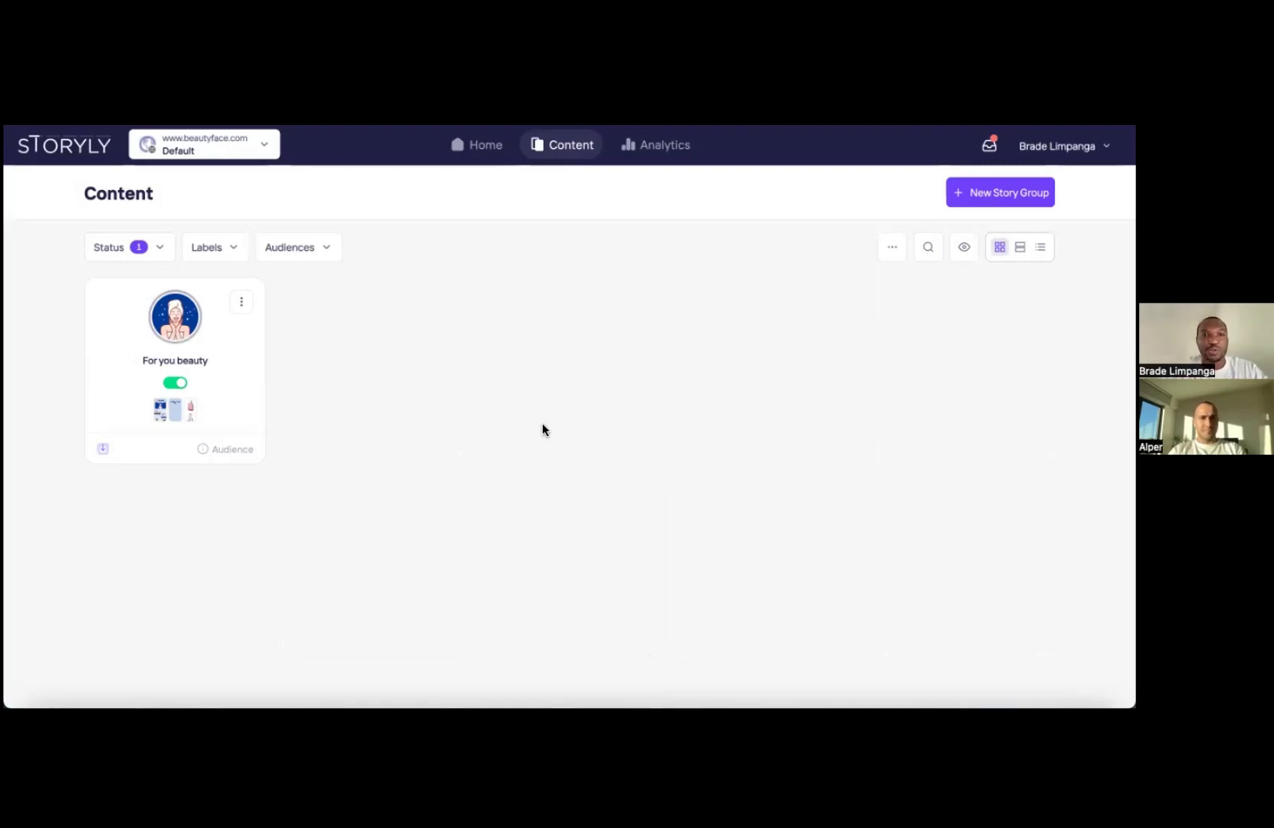
Open the "For you beauty" story group in the Studio and go through its three stories
{"action": "left_click", "coordinate": [188, 313]}
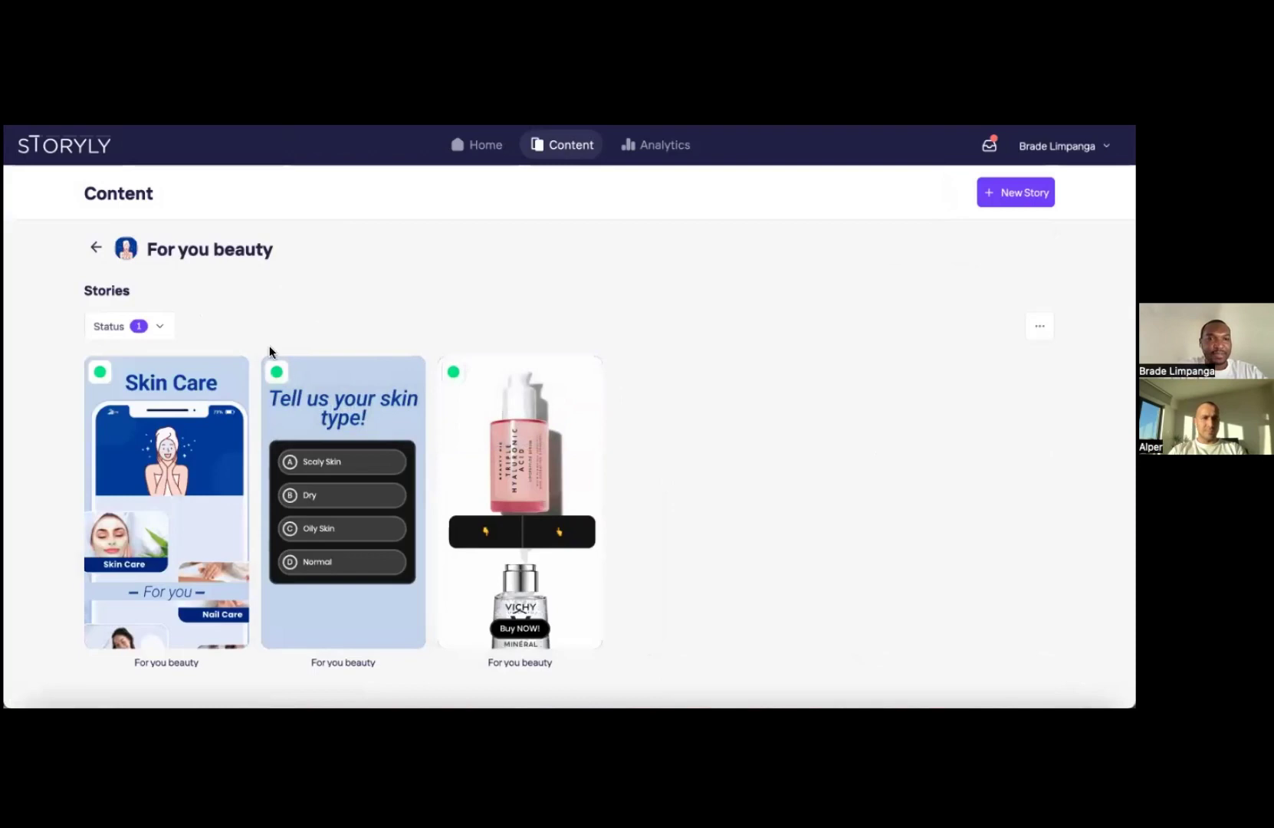
{"action": "left_click", "coordinate": [170, 412]}
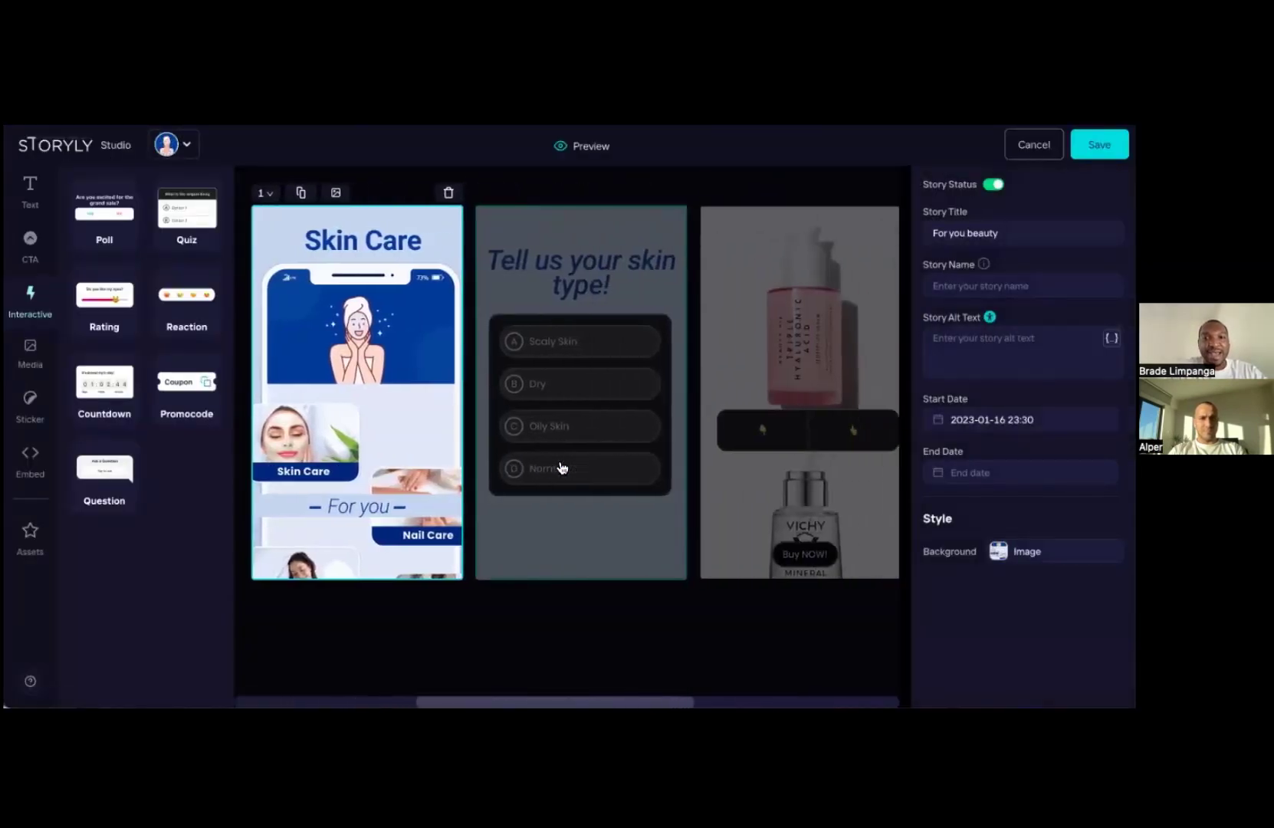
{"action": "left_click", "coordinate": [562, 468]}
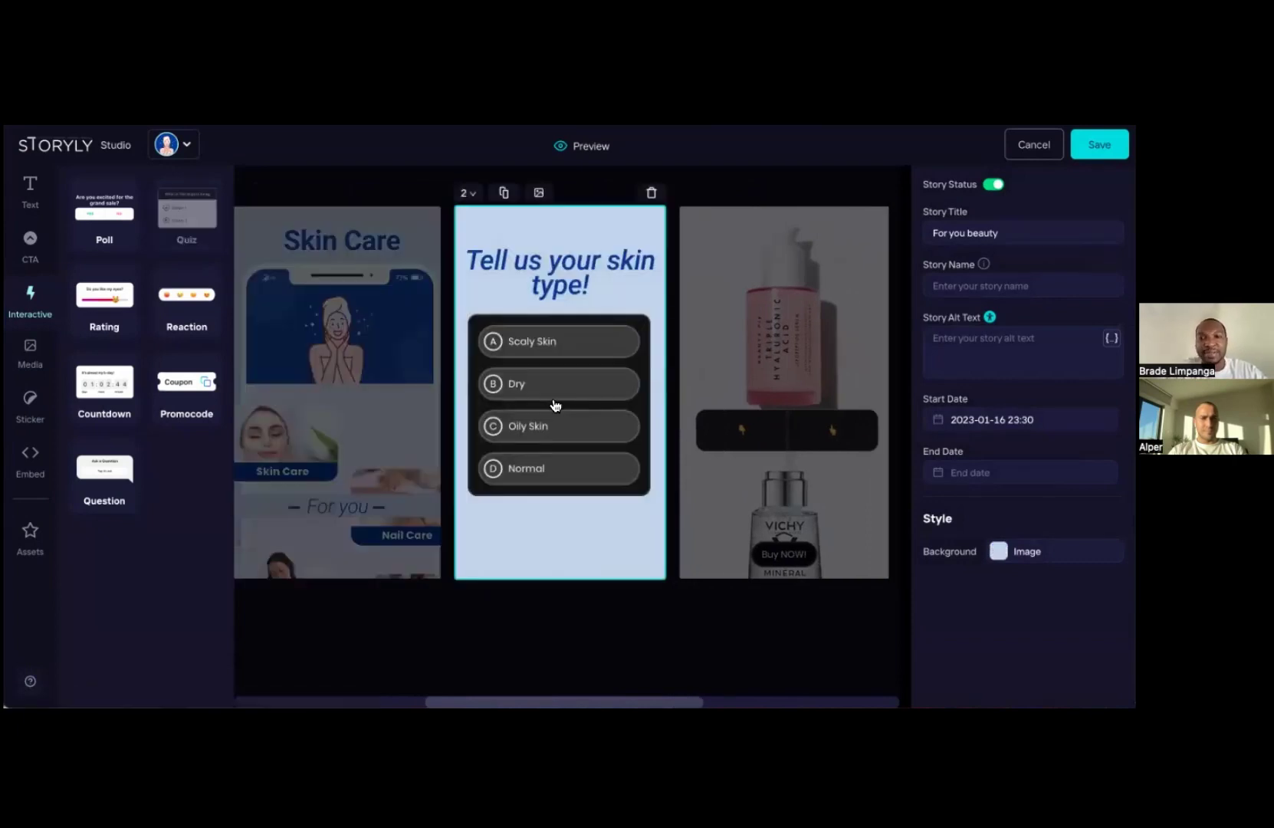
{"action": "left_click", "coordinate": [757, 414]}
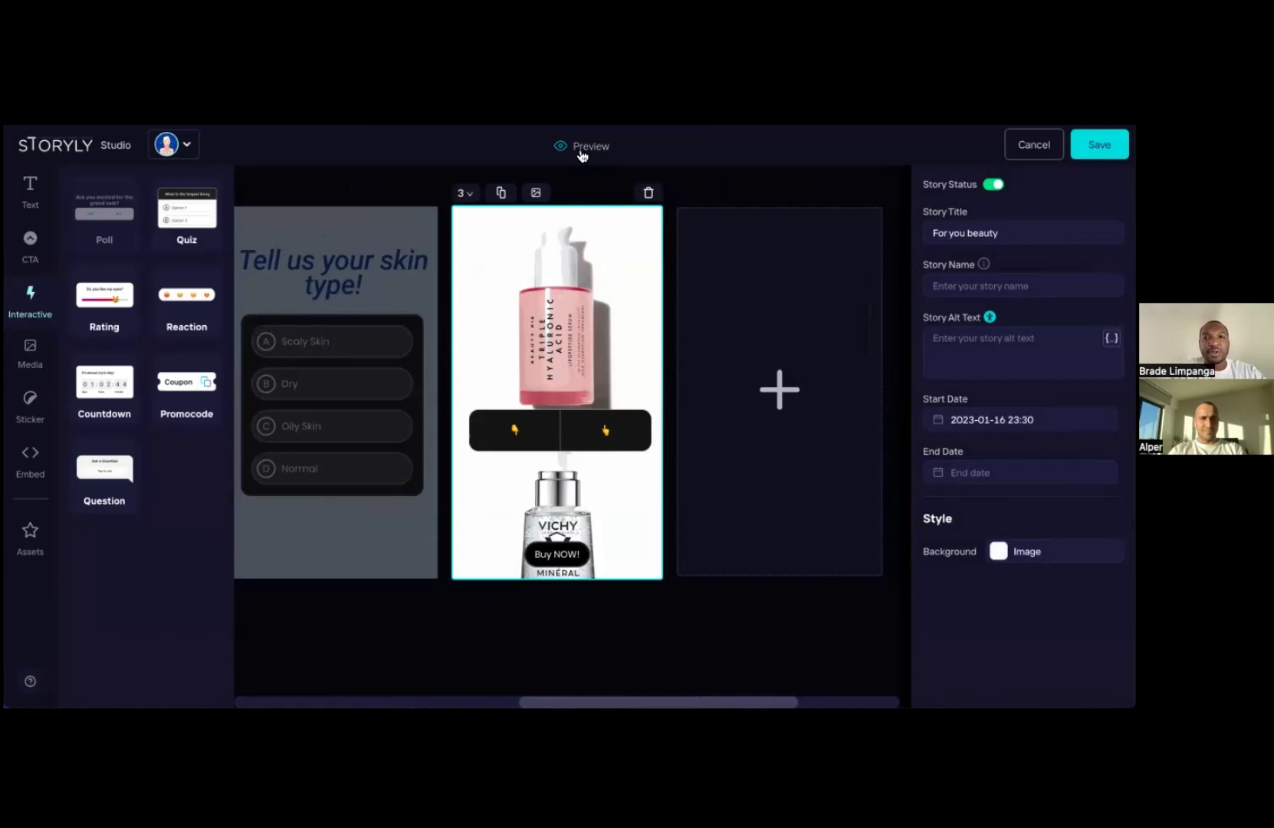
Preview all three "For you beauty" stories, pausing on the last one, and leave the Studio without saving
{"action": "left_click", "coordinate": [580, 150]}
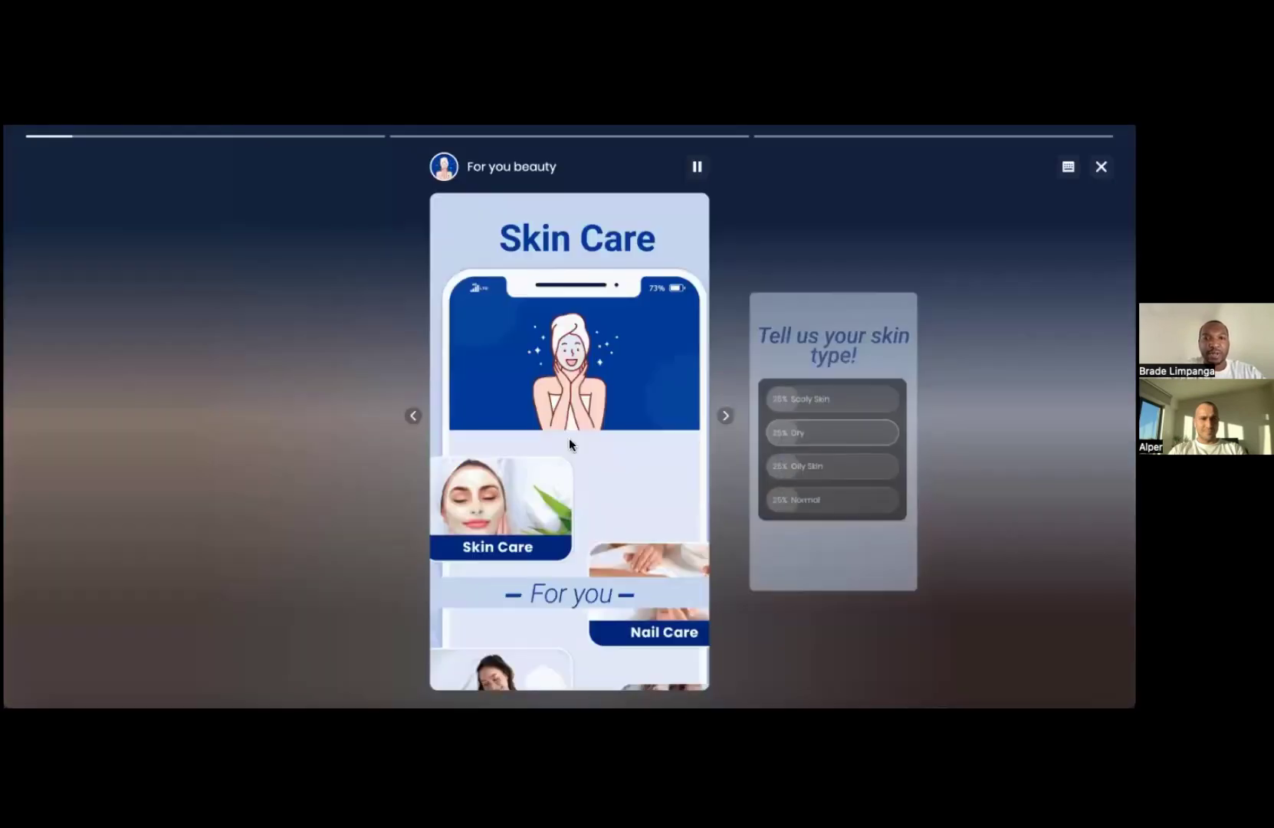
{"action": "left_click", "coordinate": [727, 417]}
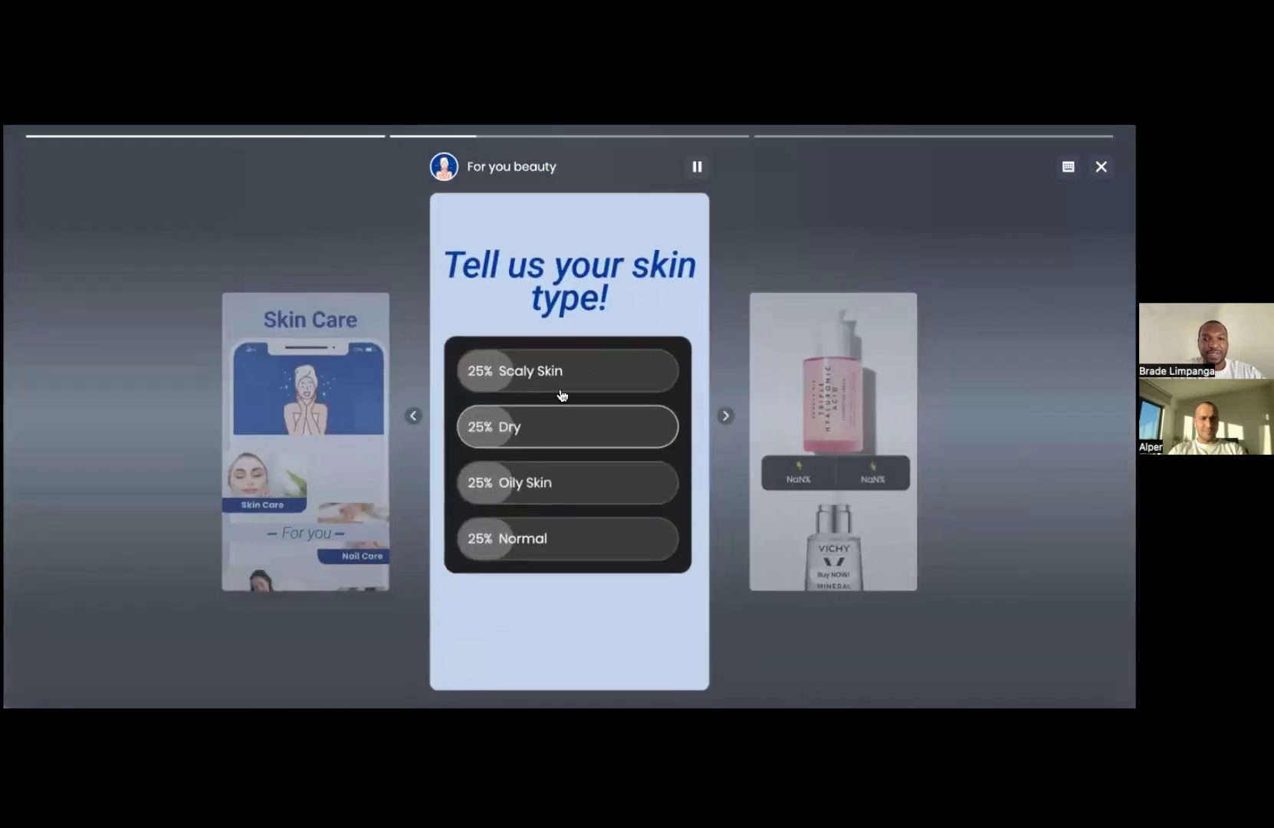
{"action": "left_click", "coordinate": [725, 418]}
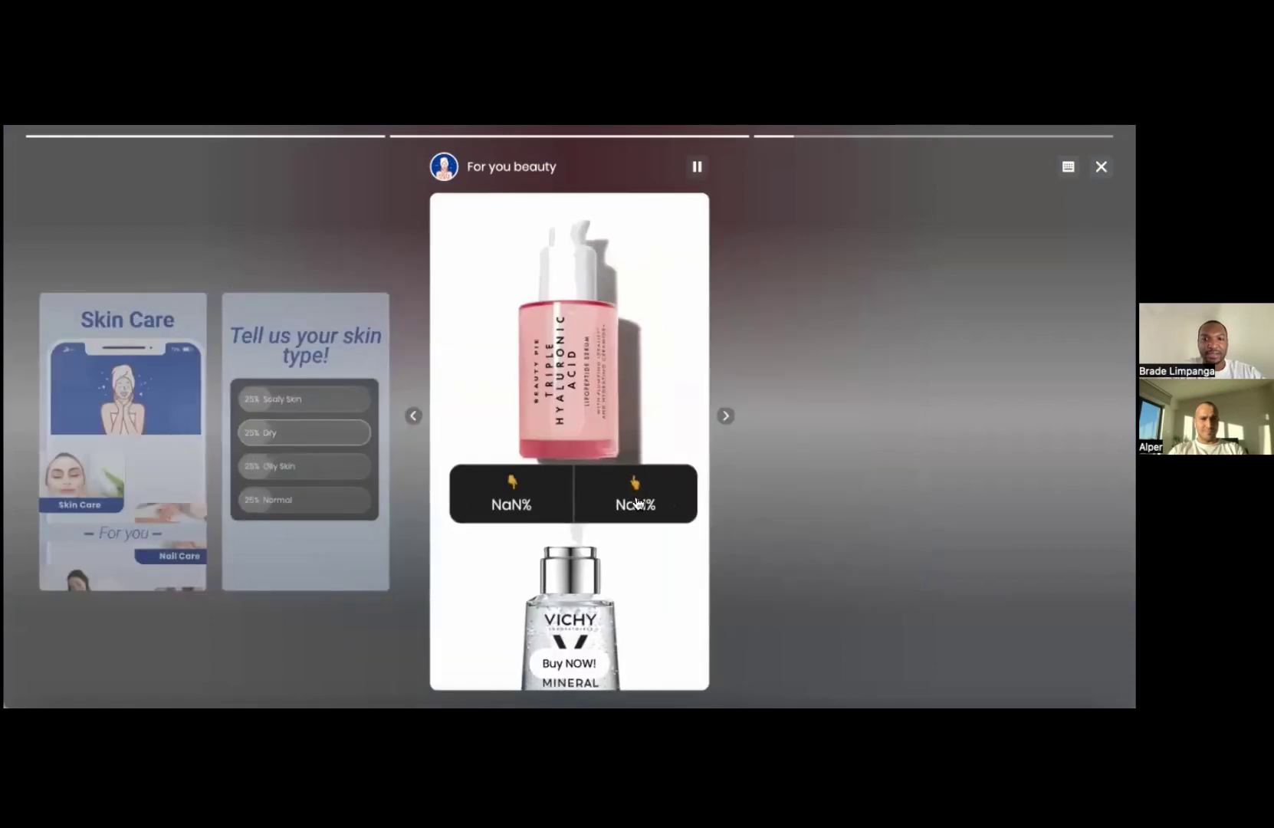
{"action": "left_click", "coordinate": [699, 167]}
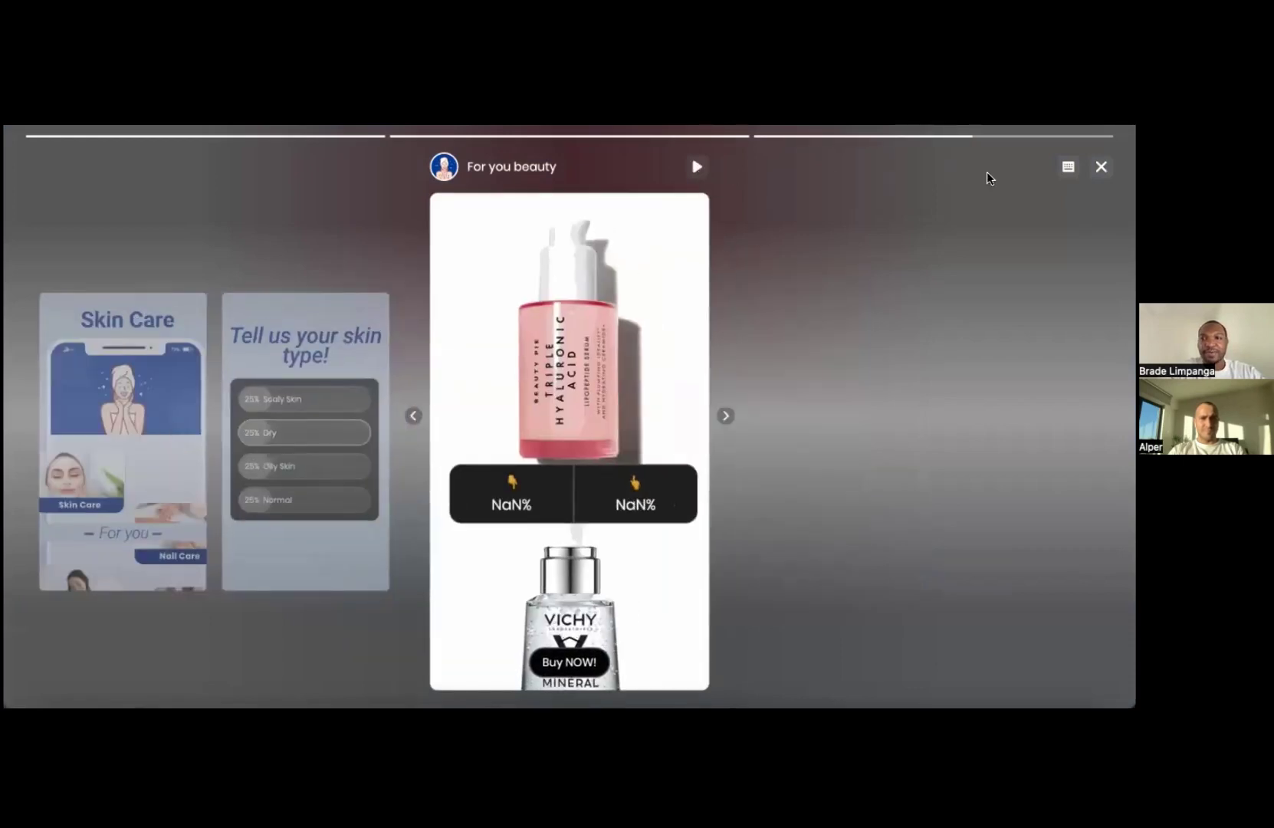
{"action": "left_click", "coordinate": [1101, 167]}
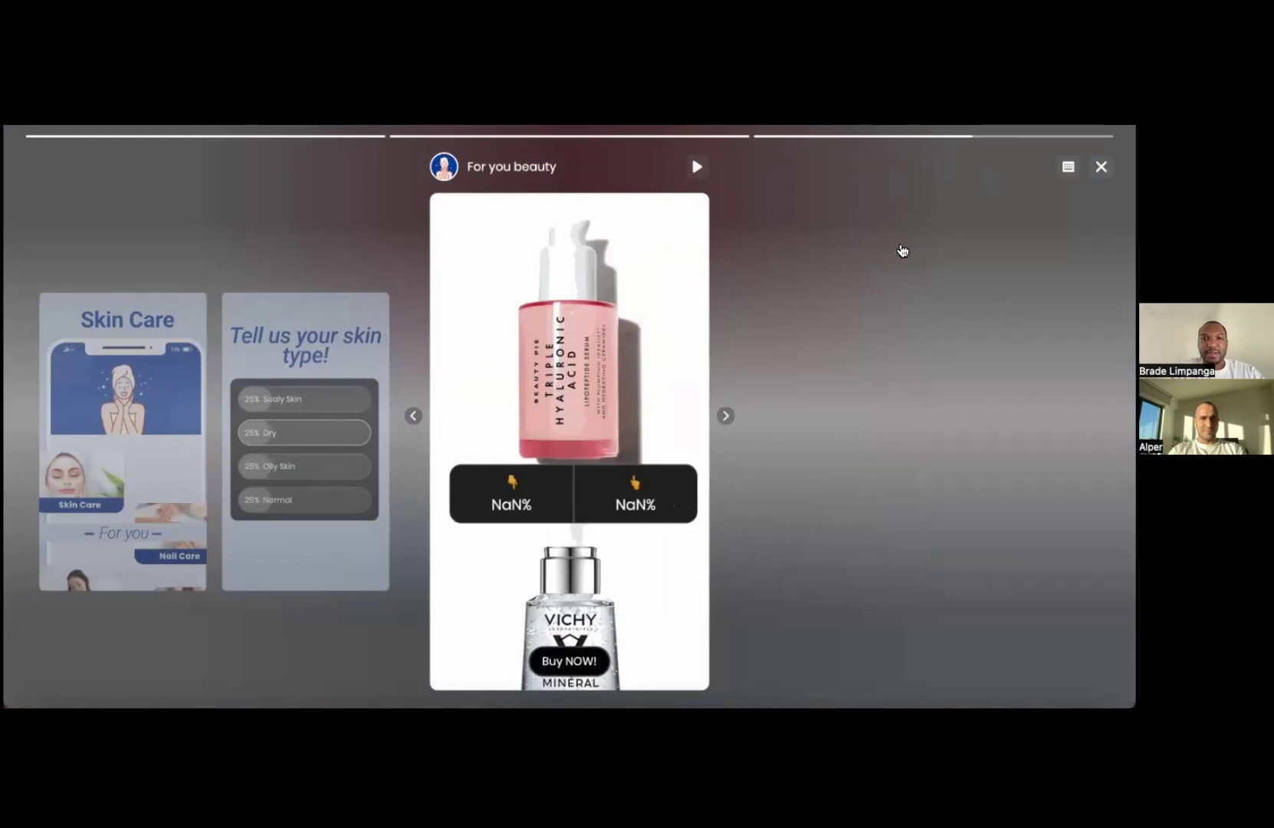
{"action": "left_click", "coordinate": [1033, 144]}
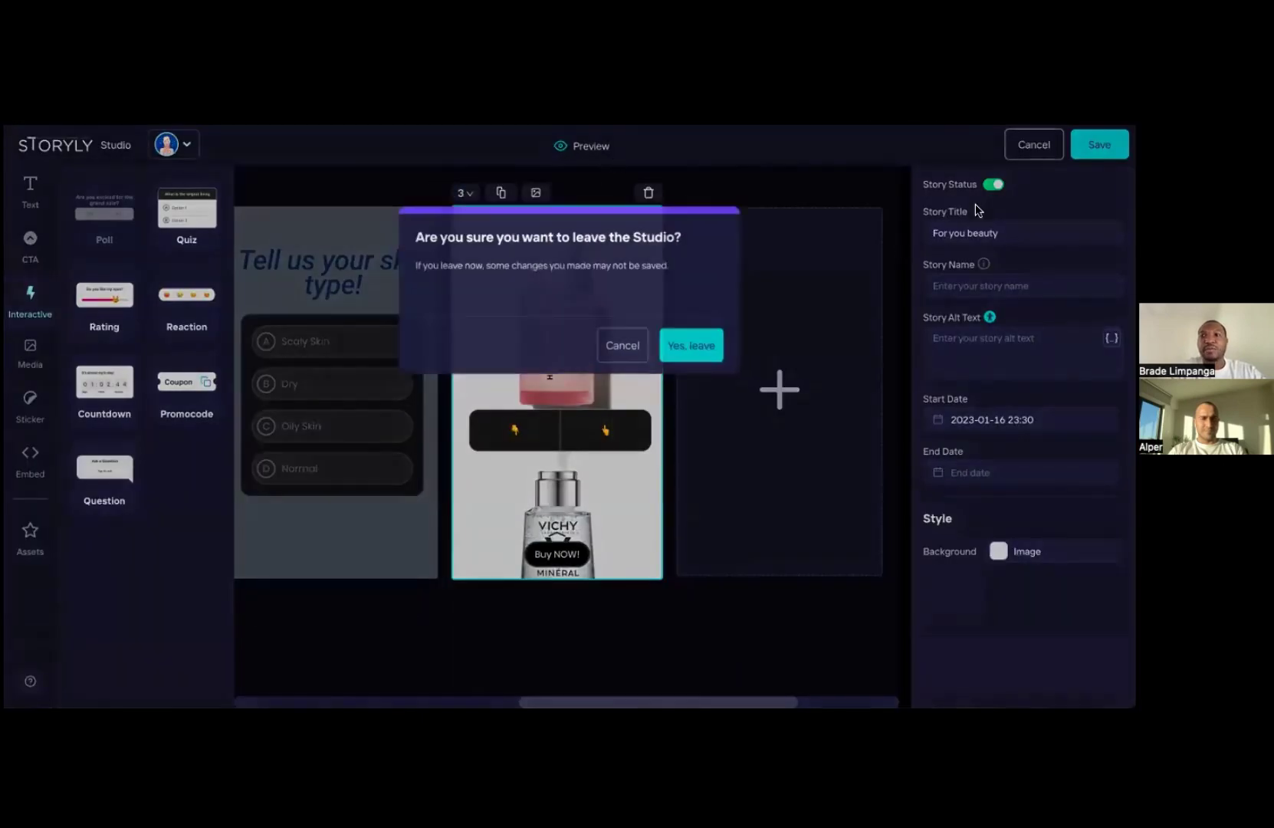
{"action": "left_click", "coordinate": [679, 349]}
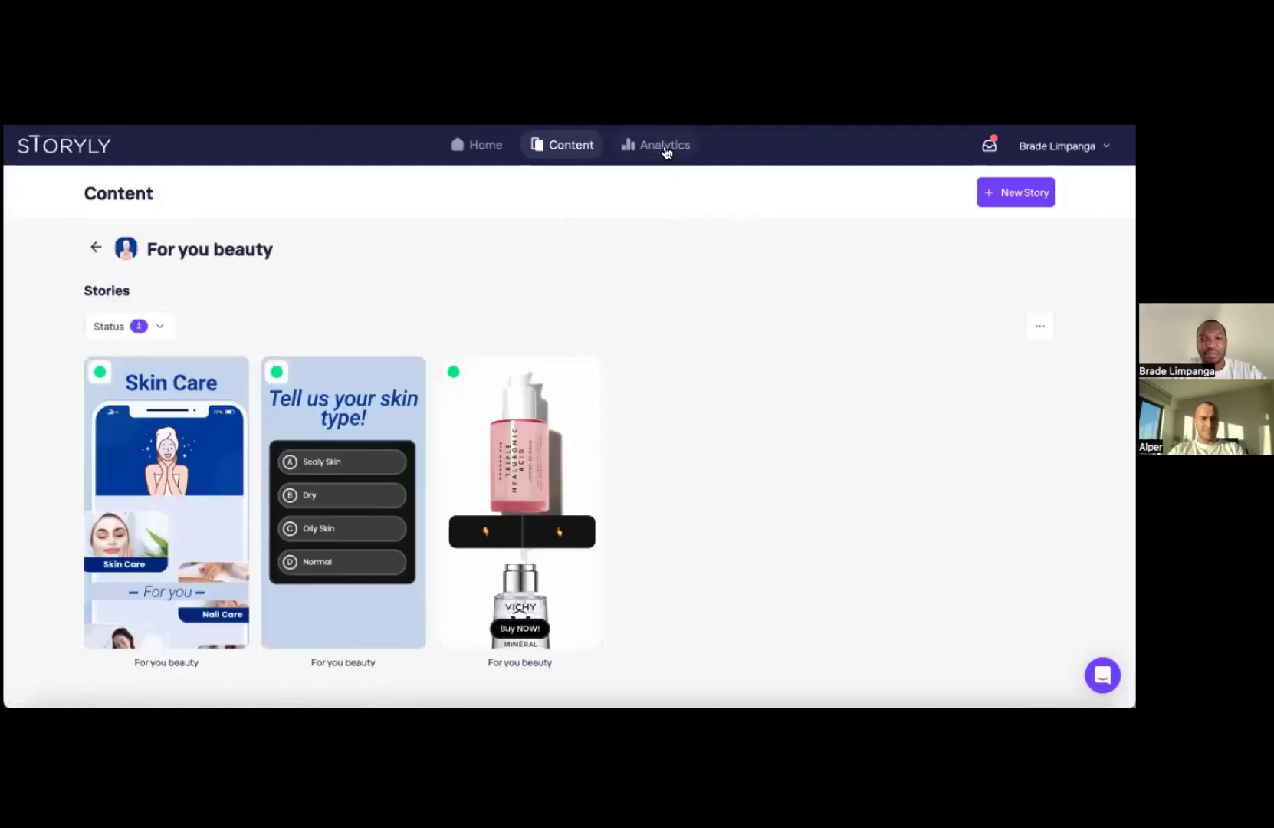
Examine the interaction analytics for the quiz, poll and swipe elements of the "For you beauty" stories
{"action": "left_click", "coordinate": [664, 147]}
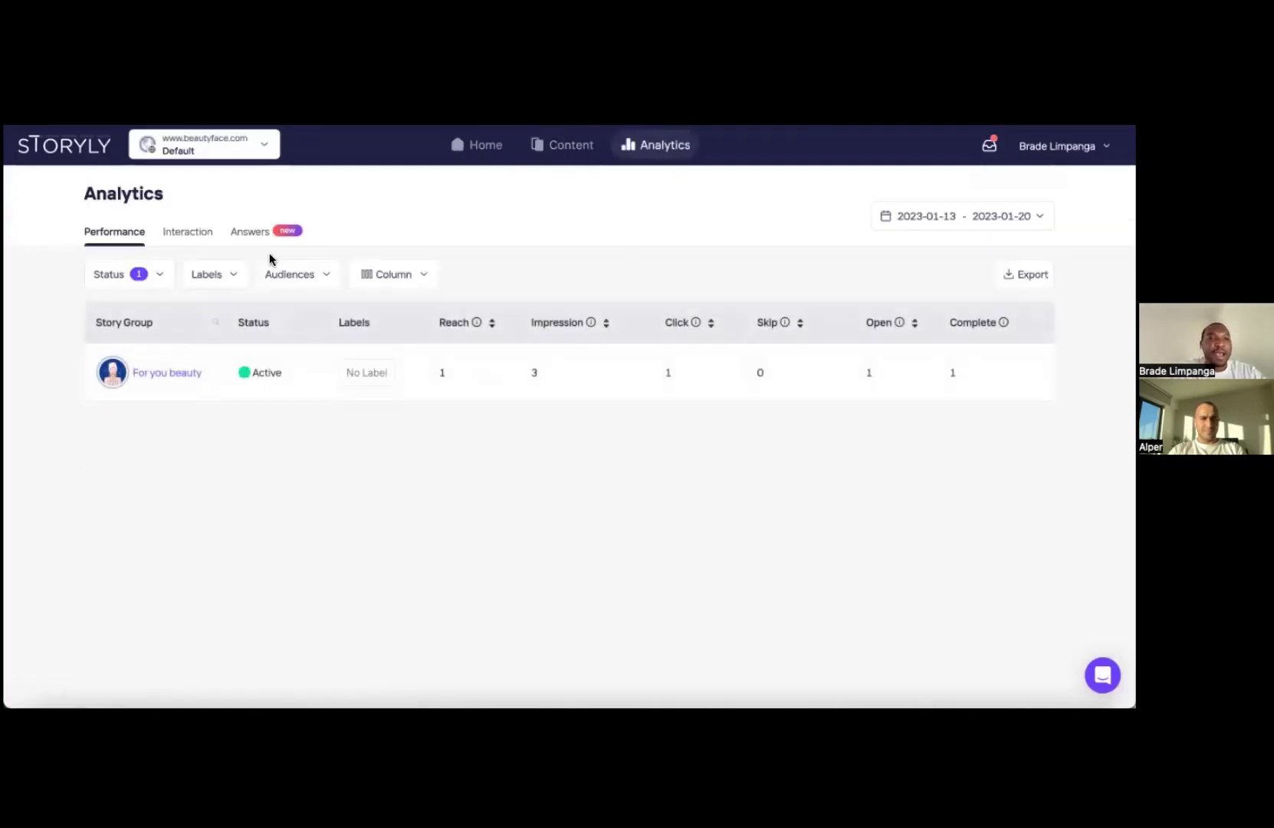
{"action": "left_click", "coordinate": [181, 233]}
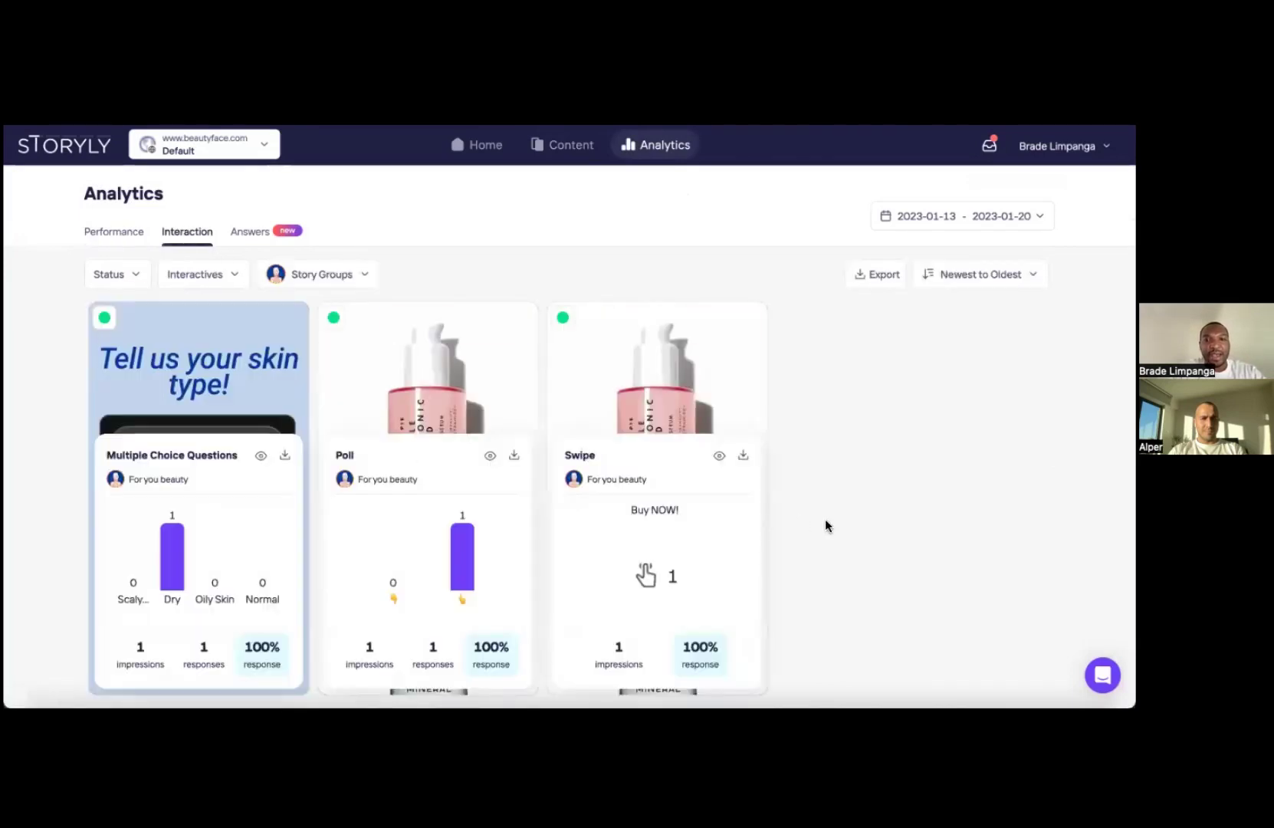
{"action": "scroll", "coordinate": [824, 522], "scroll_direction": "down", "scroll_amount": 1}
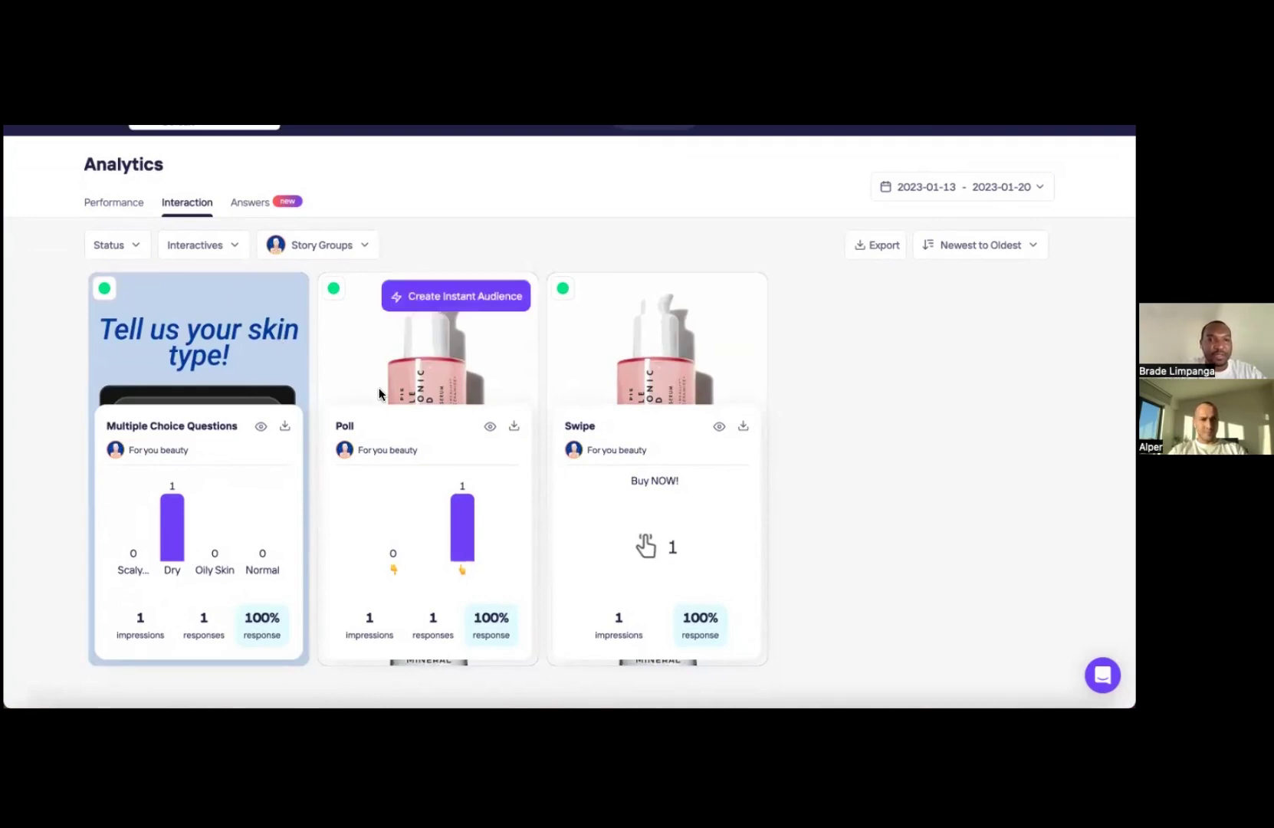
Start an instant audience from the poll's results, with Poll as the interactive and the pointing-up emoji as the response
{"action": "mouse_move", "coordinate": [690, 368]}
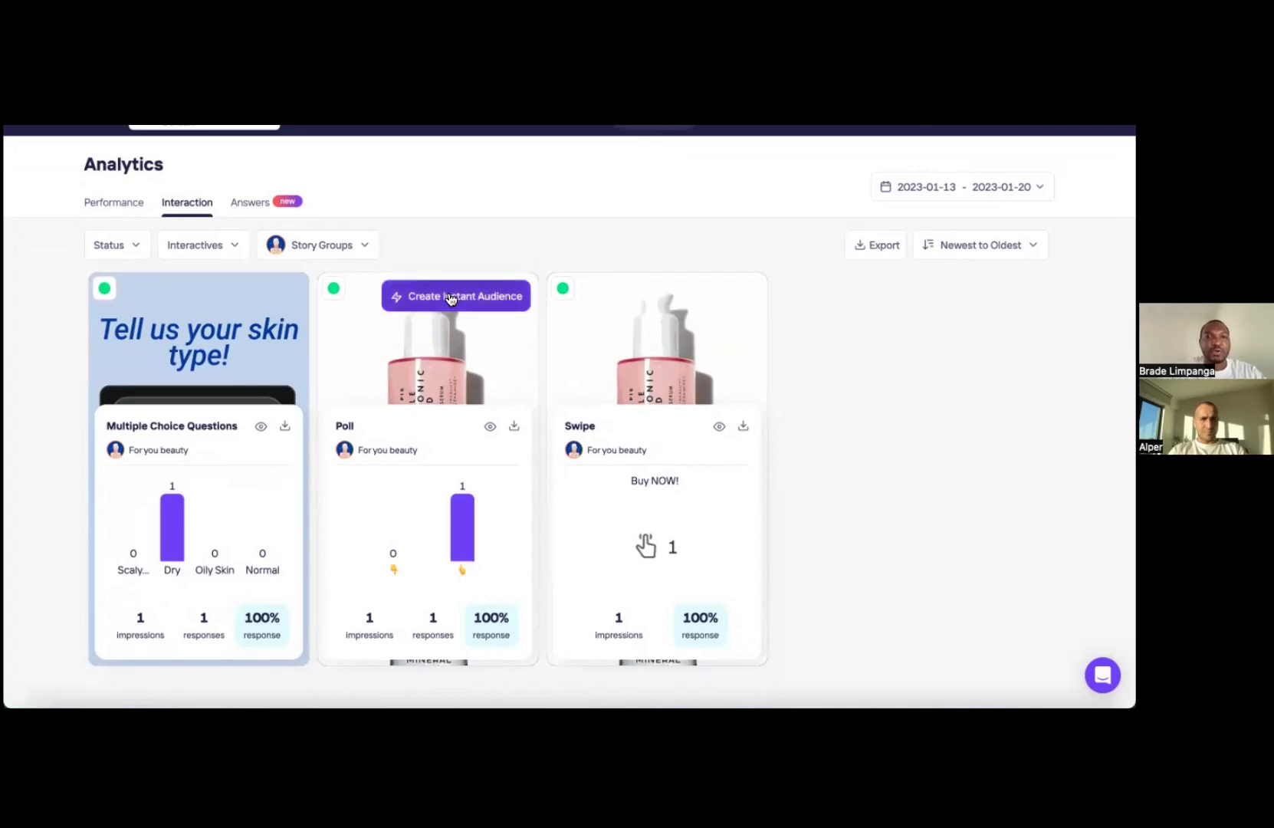
{"action": "left_click", "coordinate": [451, 298]}
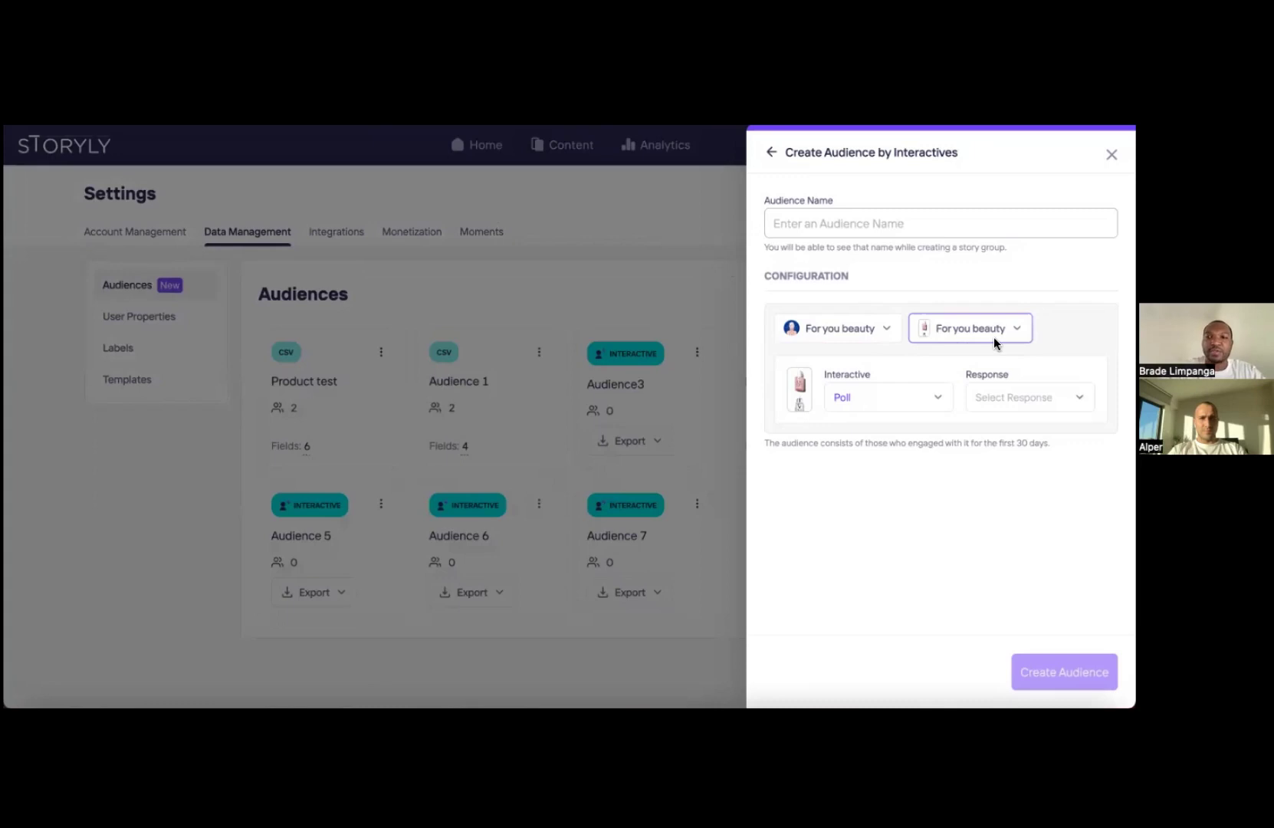
{"action": "left_click", "coordinate": [881, 414]}
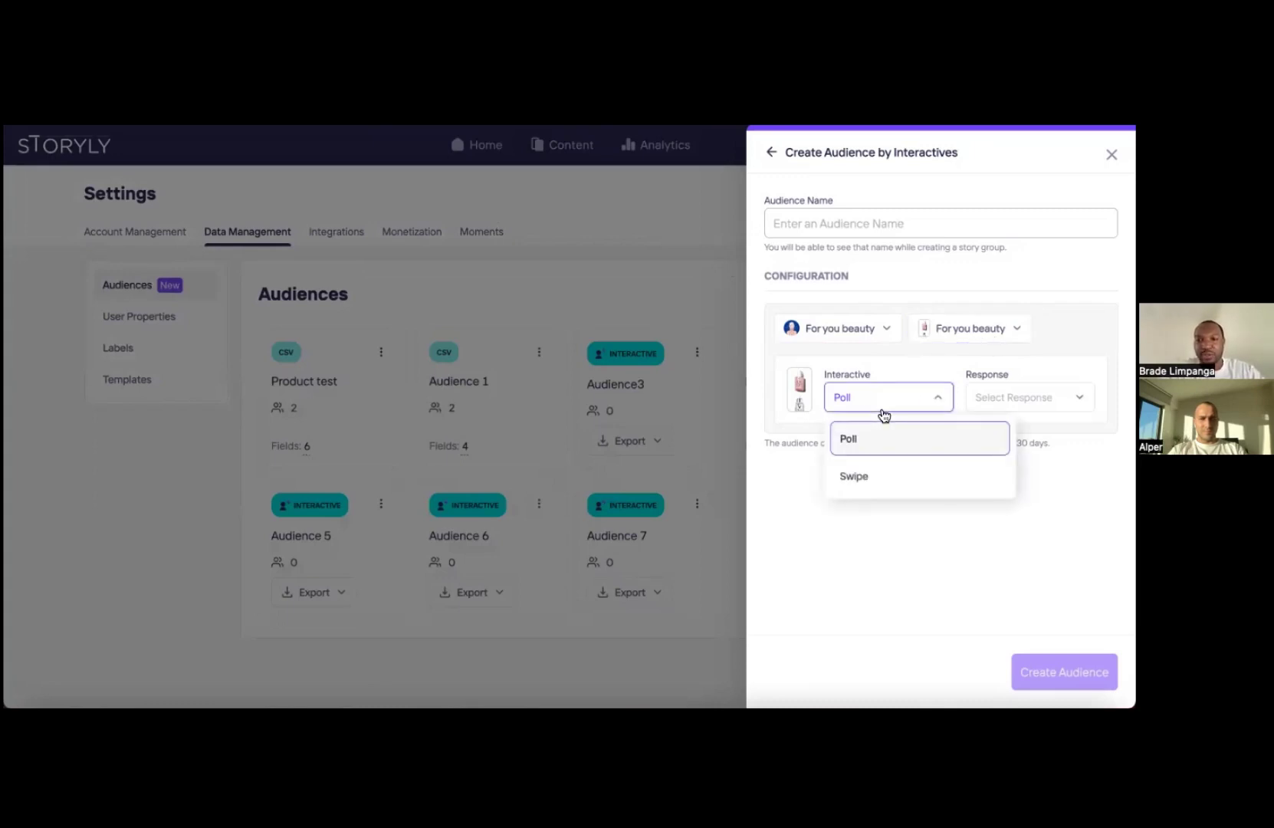
{"action": "left_click", "coordinate": [882, 438]}
{"action": "left_click", "coordinate": [1029, 397]}
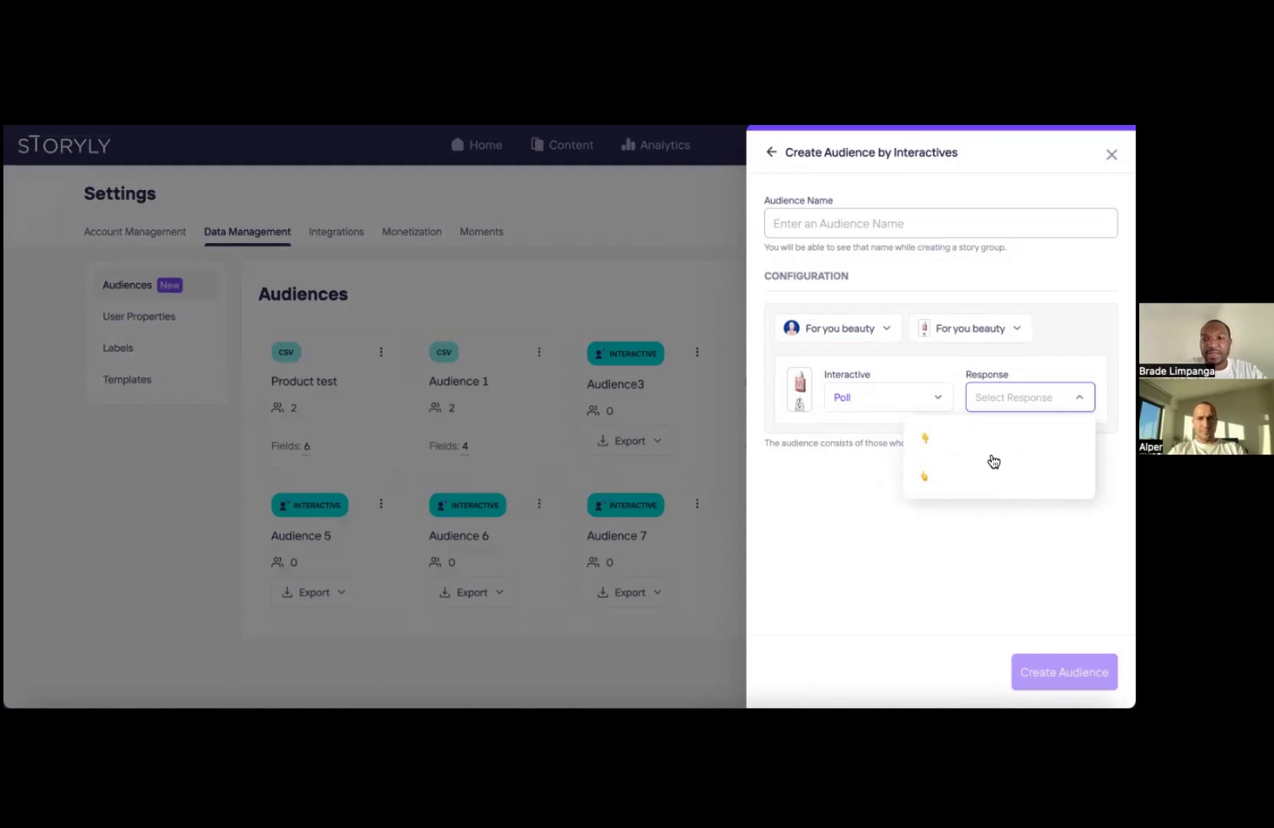
{"action": "left_click", "coordinate": [955, 481]}
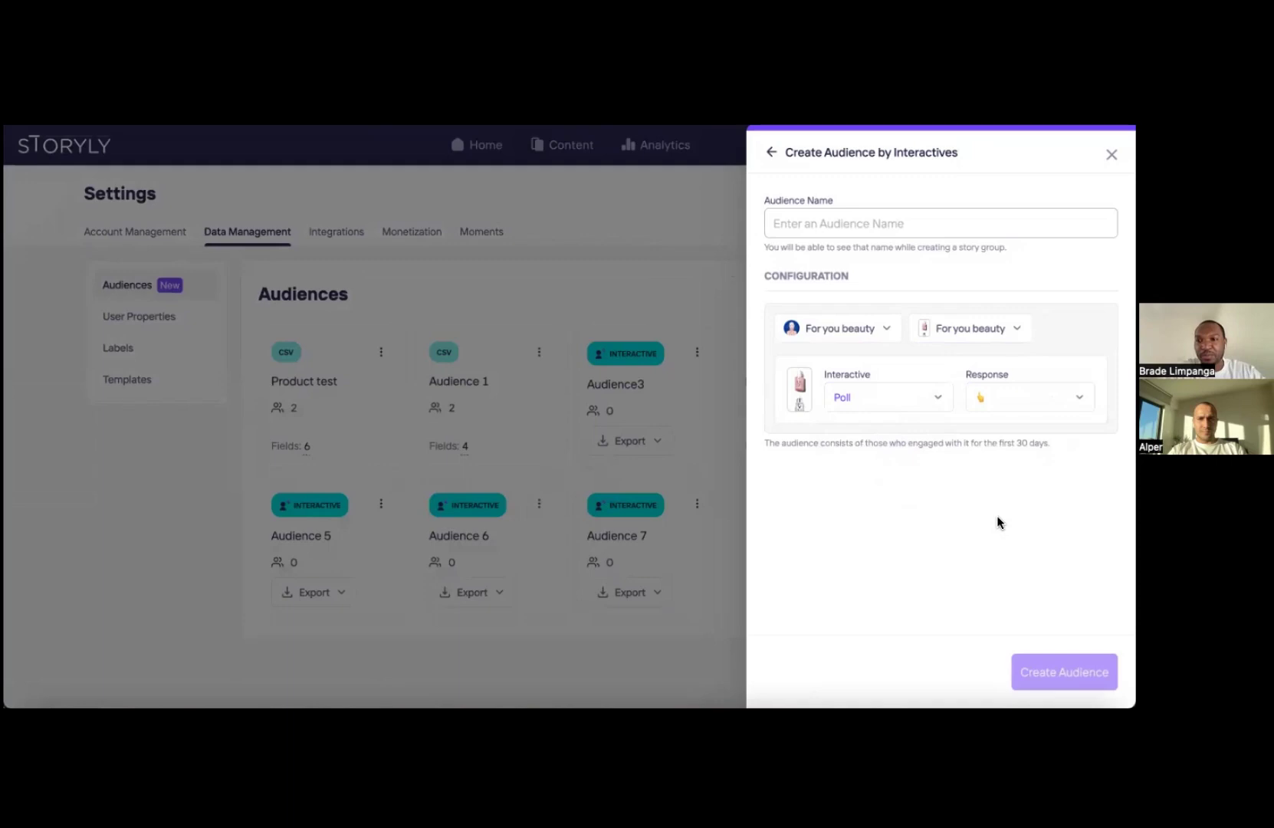
Name the audience "Audience 8" and create it
{"action": "left_click", "coordinate": [901, 225]}
{"action": "type", "text": "Audi"}
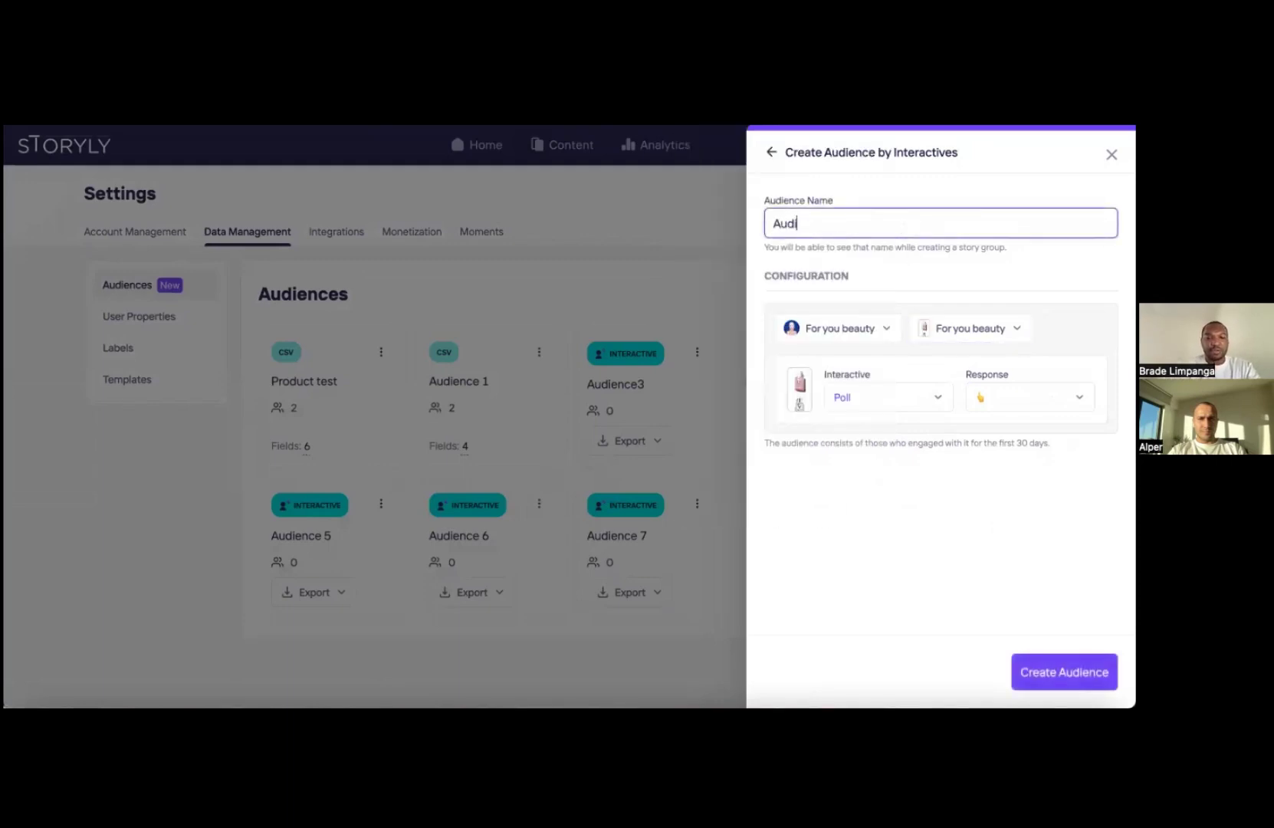
{"action": "type", "text": "ence 8"}
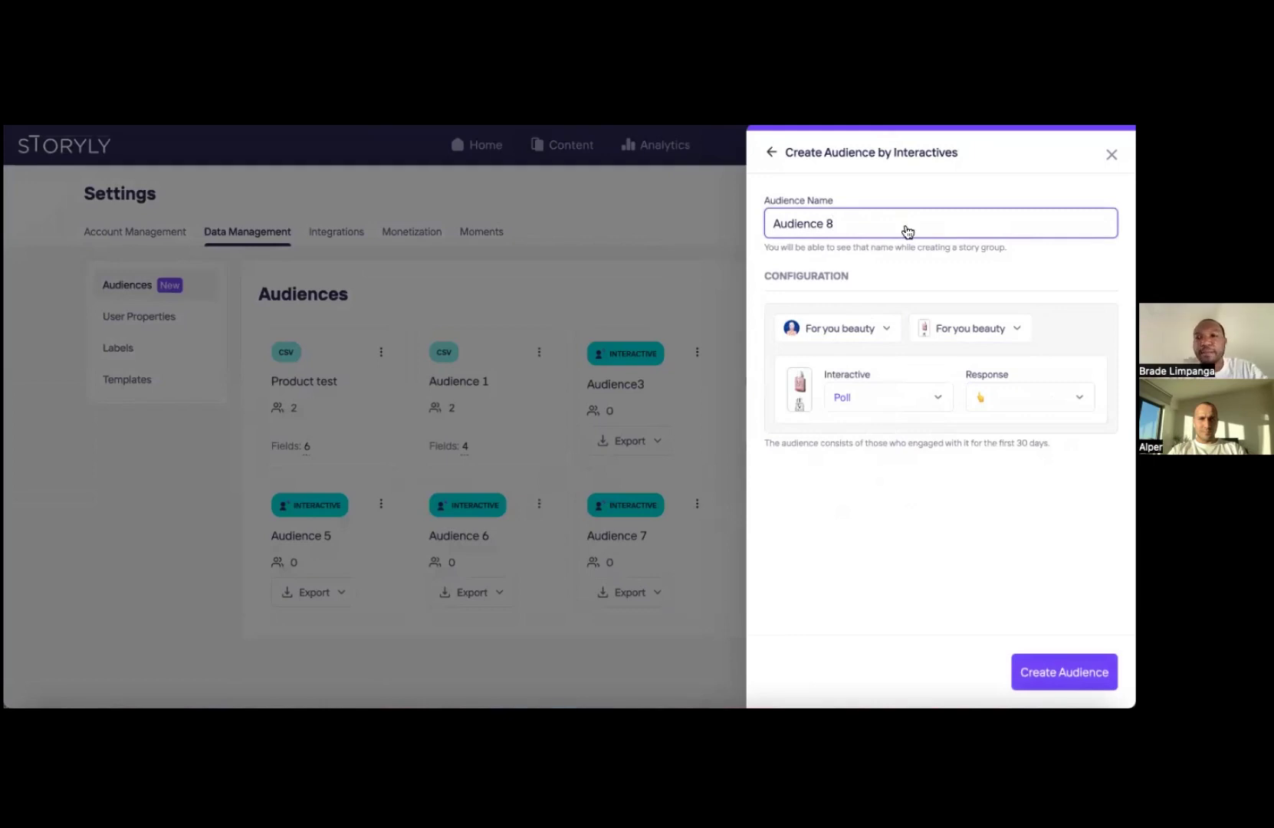
{"action": "key", "text": "Return"}
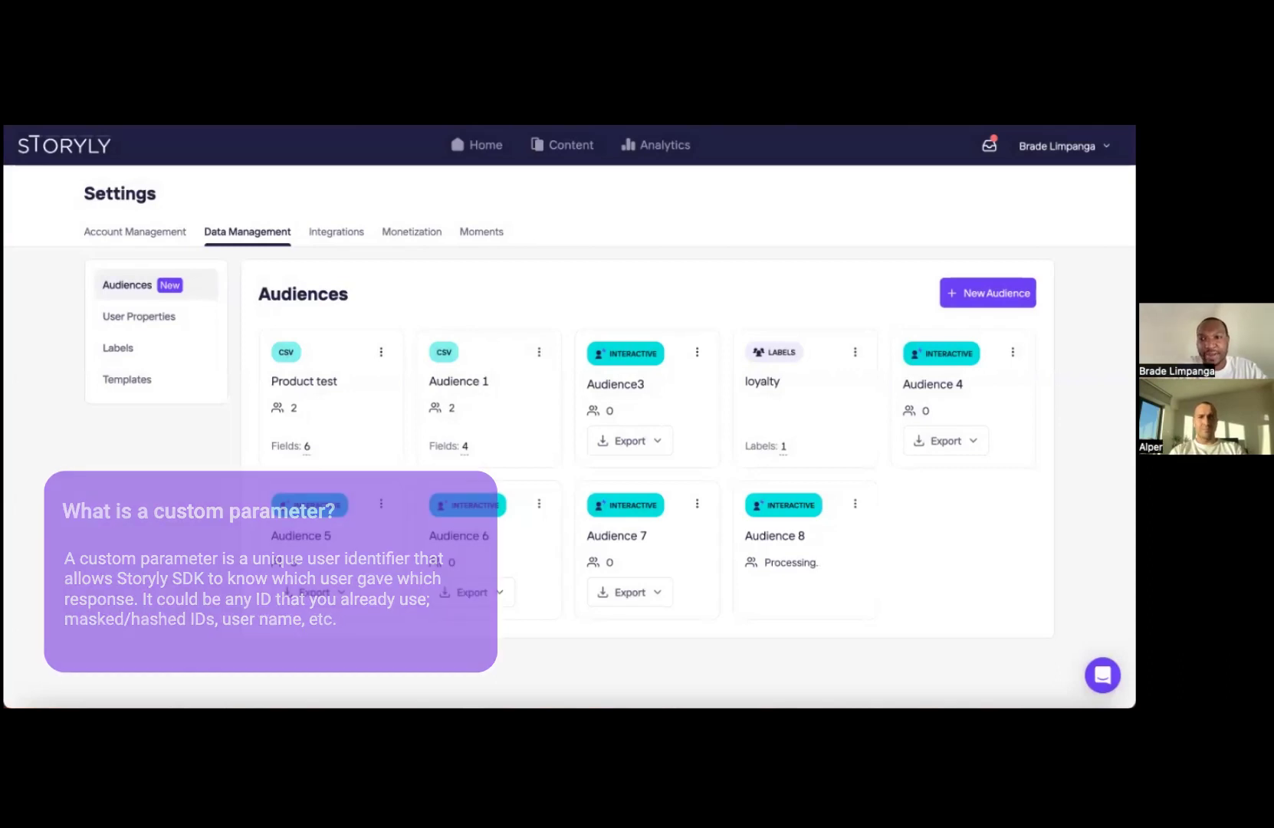
Start a new story group from scratch with Audience 8 as its audience, and close the form without creating the group
{"action": "left_click", "coordinate": [592, 157]}
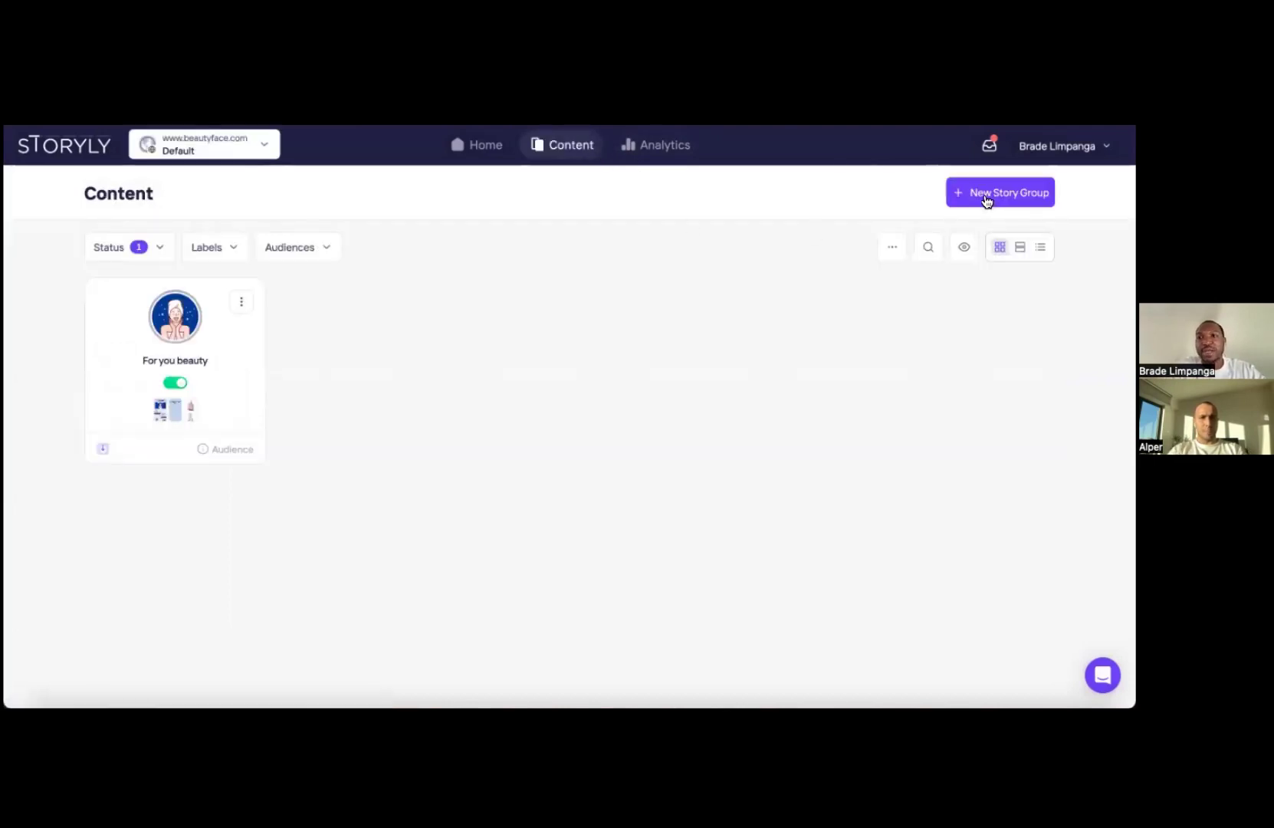
{"action": "left_click", "coordinate": [986, 201]}
{"action": "left_click", "coordinate": [973, 224]}
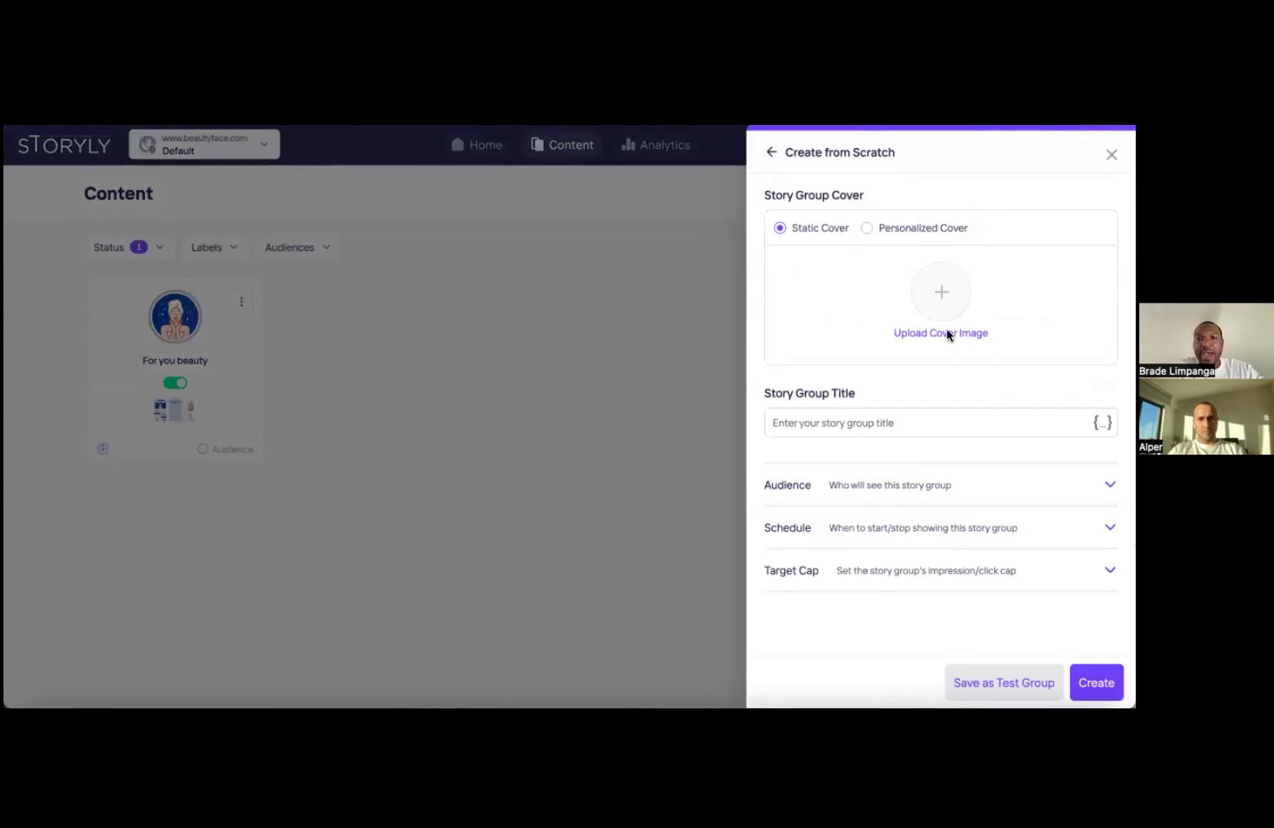
{"action": "left_click", "coordinate": [871, 491]}
{"action": "scroll", "coordinate": [866, 520], "scroll_direction": "down", "scroll_amount": 2}
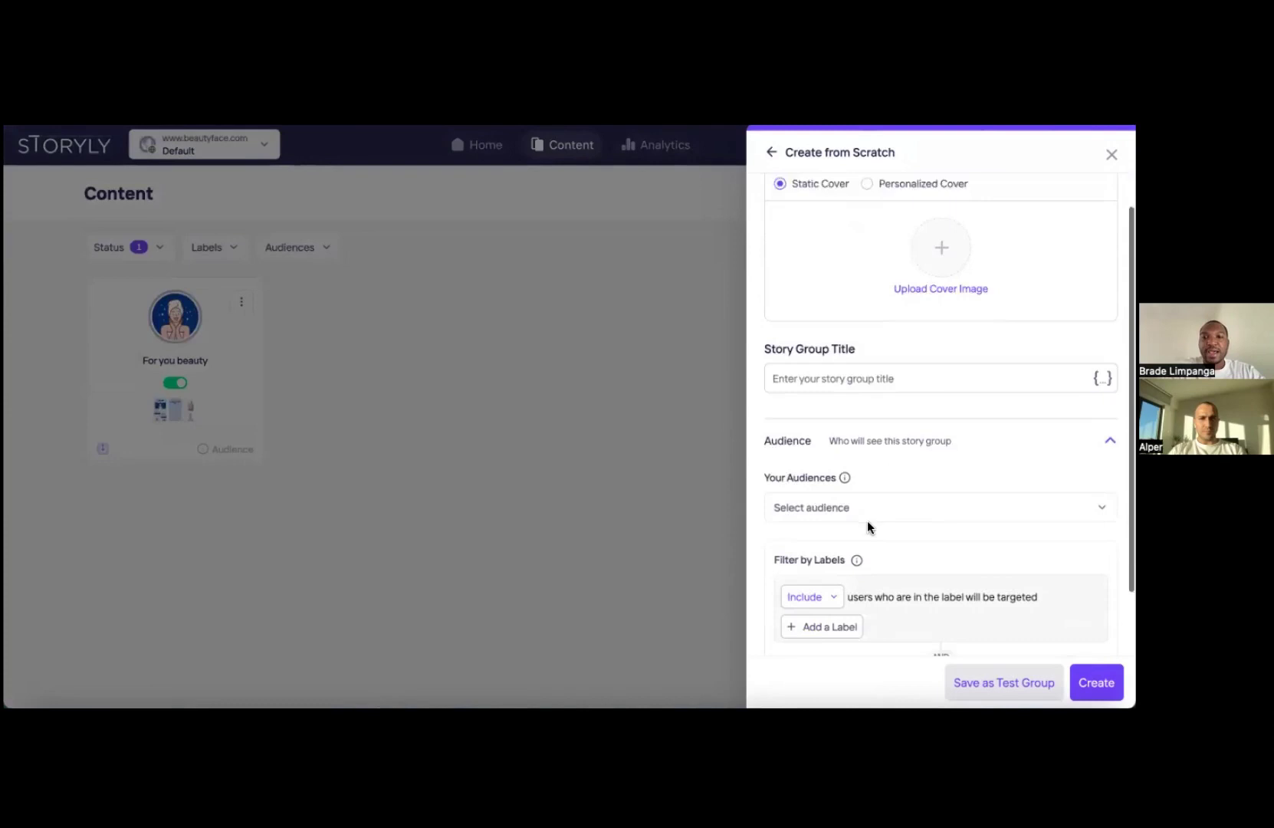
{"action": "scroll", "coordinate": [866, 520], "scroll_direction": "down", "scroll_amount": 1}
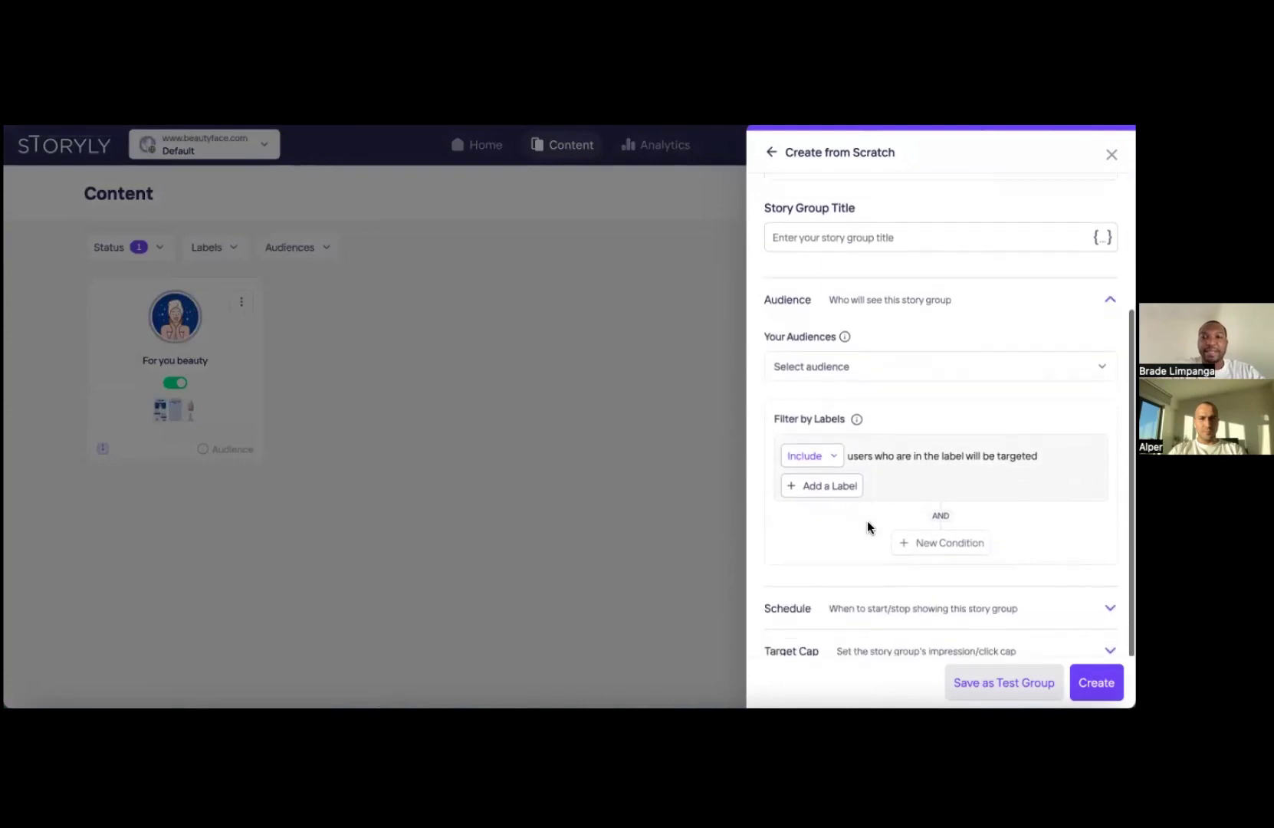
{"action": "left_click", "coordinate": [878, 364]}
{"action": "scroll", "coordinate": [890, 532], "scroll_direction": "down", "scroll_amount": 3}
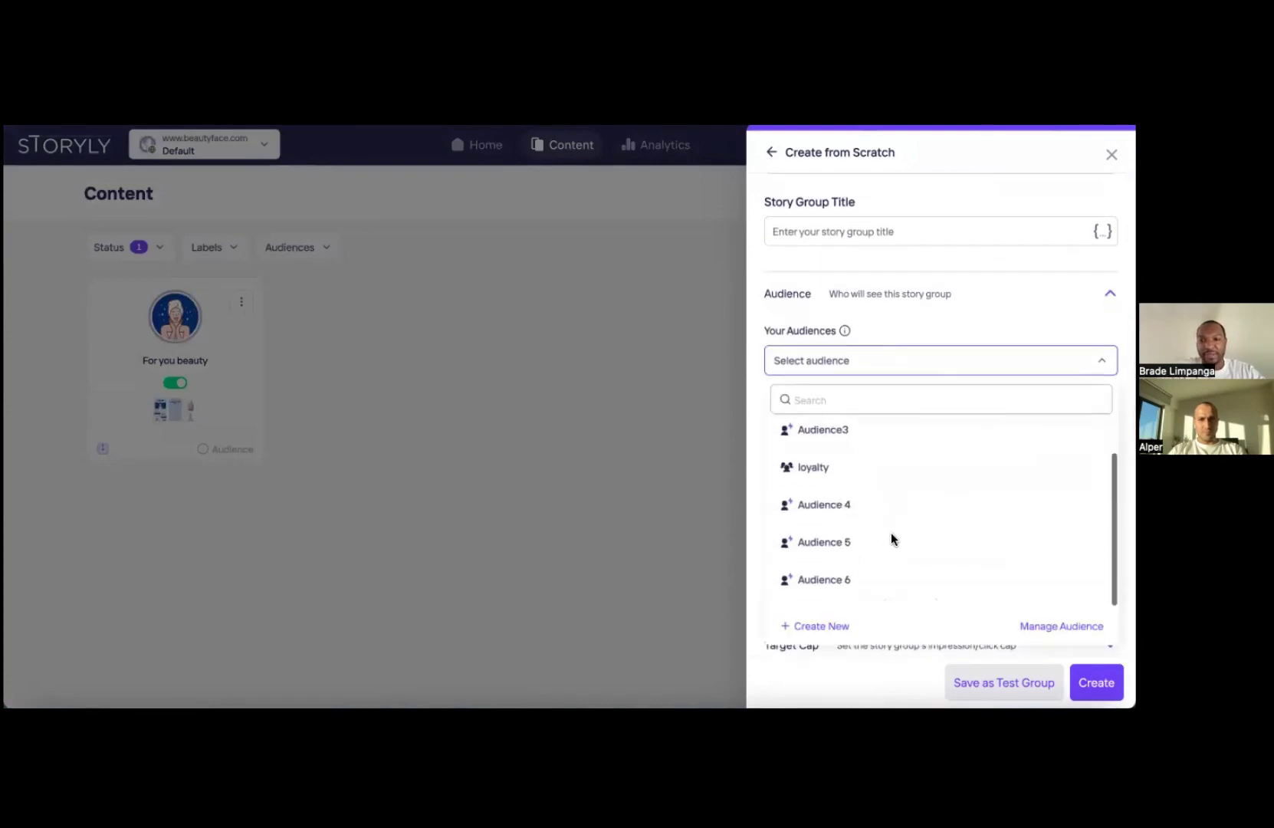
{"action": "left_click", "coordinate": [855, 590]}
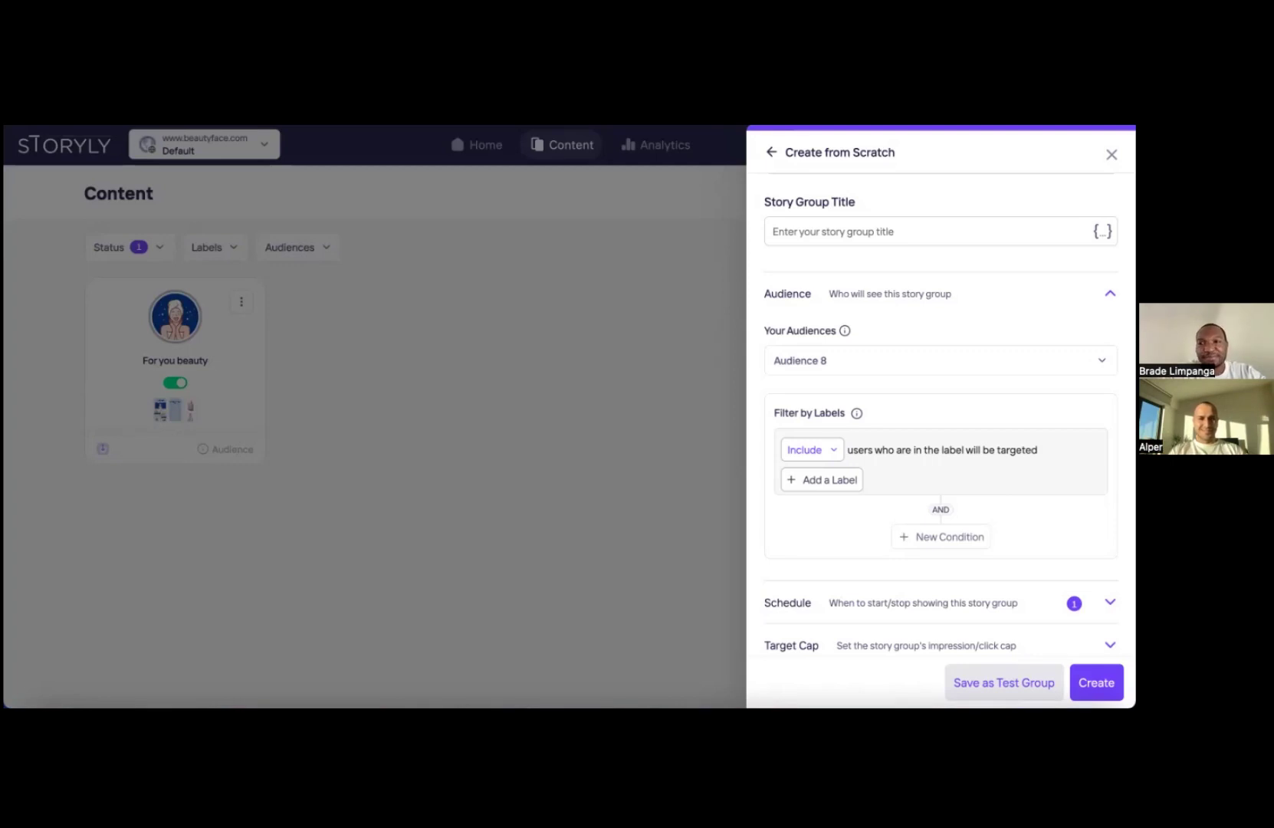
{"action": "key", "text": "Escape"}
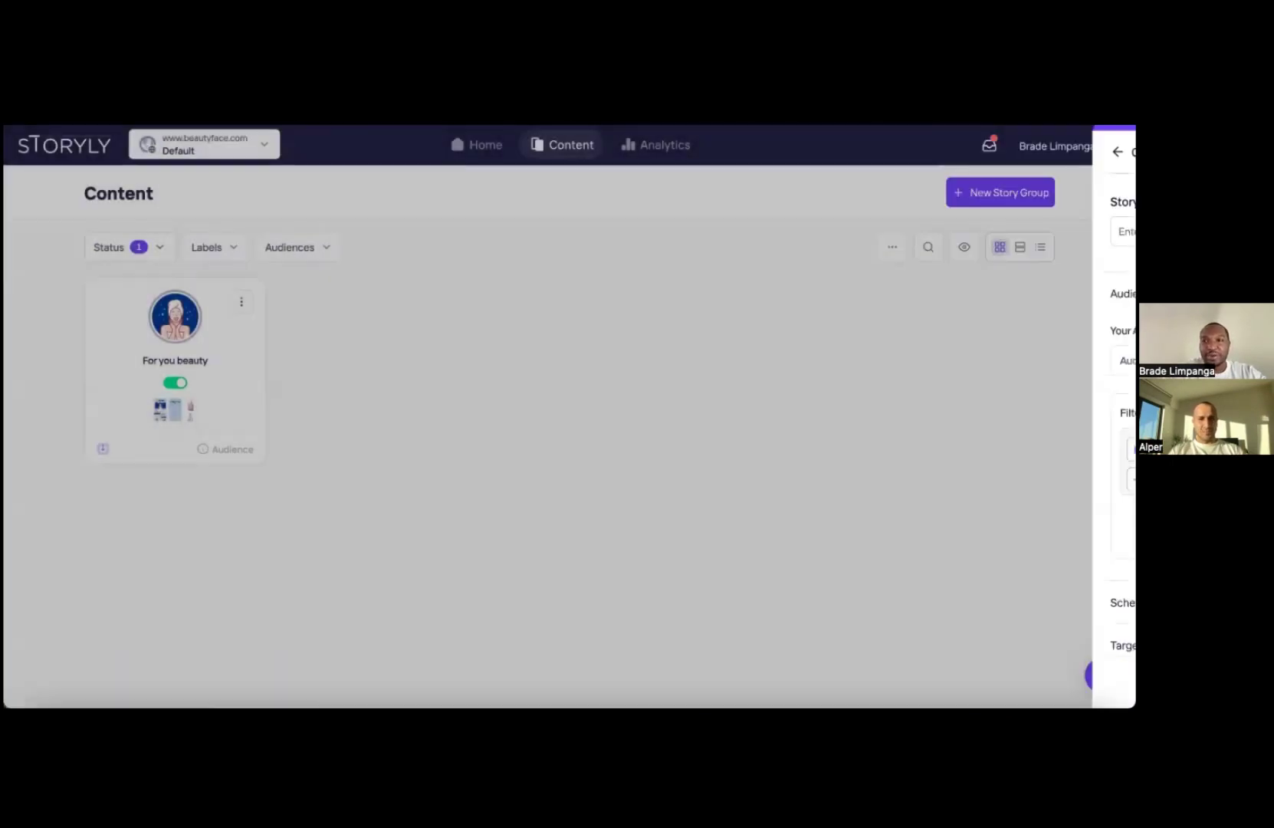